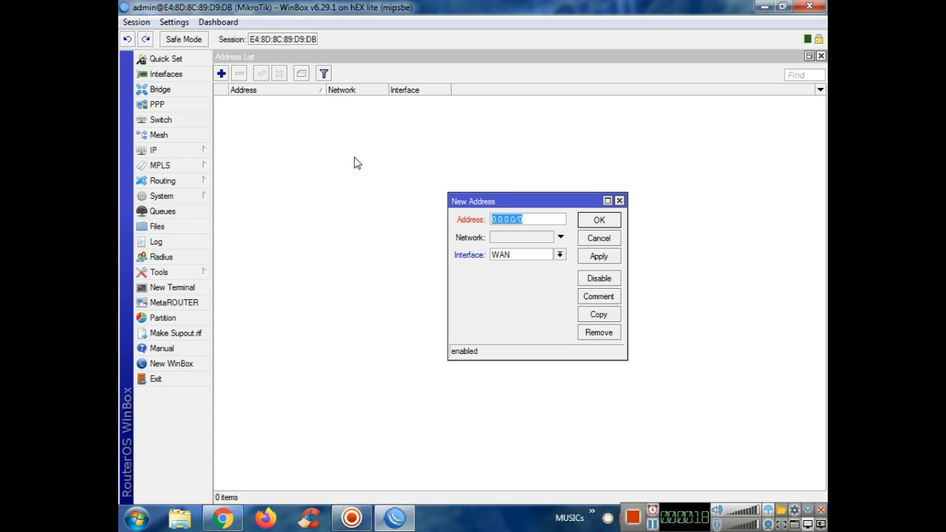
Add the addresses 192.168.10.10/24 on the WAN interface and 192.168.20.1 on the LAN interface.
{"action": "type", "text": "192.168.10.10/24"}
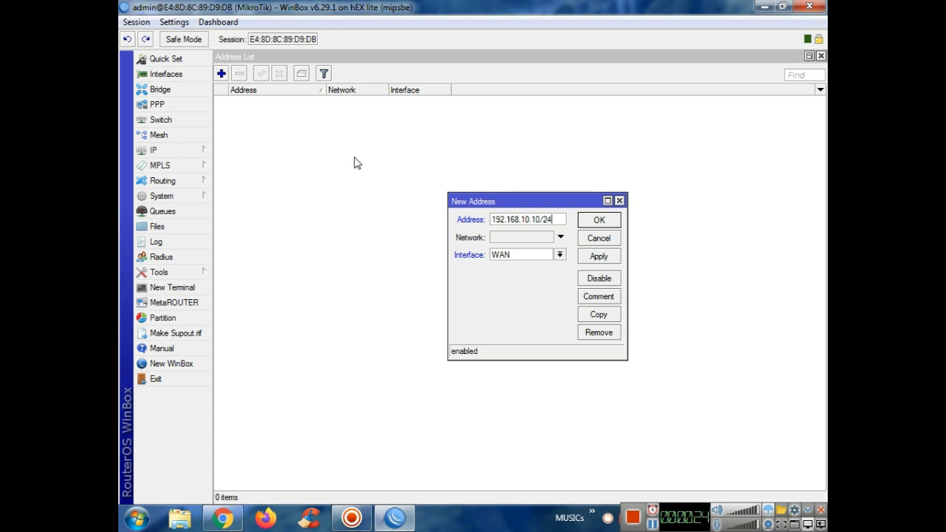
{"action": "key", "text": "Return"}
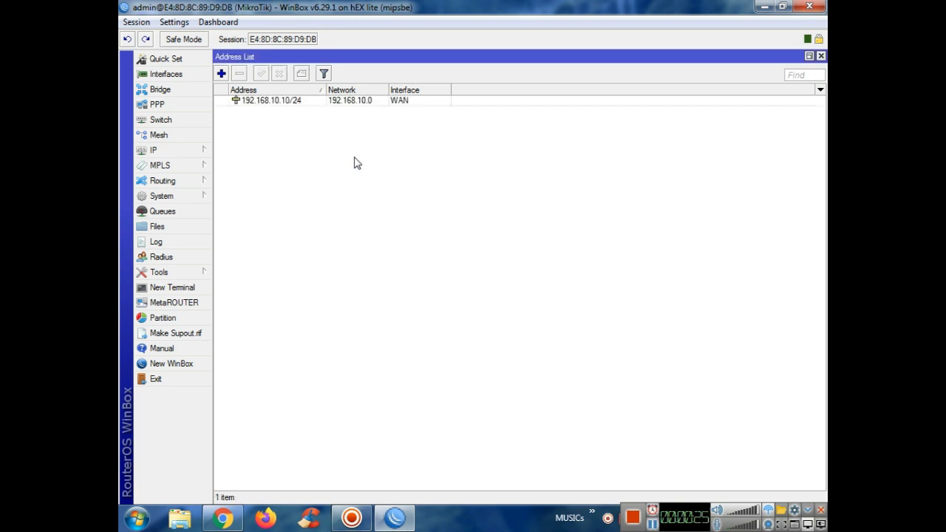
{"action": "left_click", "coordinate": [221, 74]}
{"action": "type", "text": "192.1"}
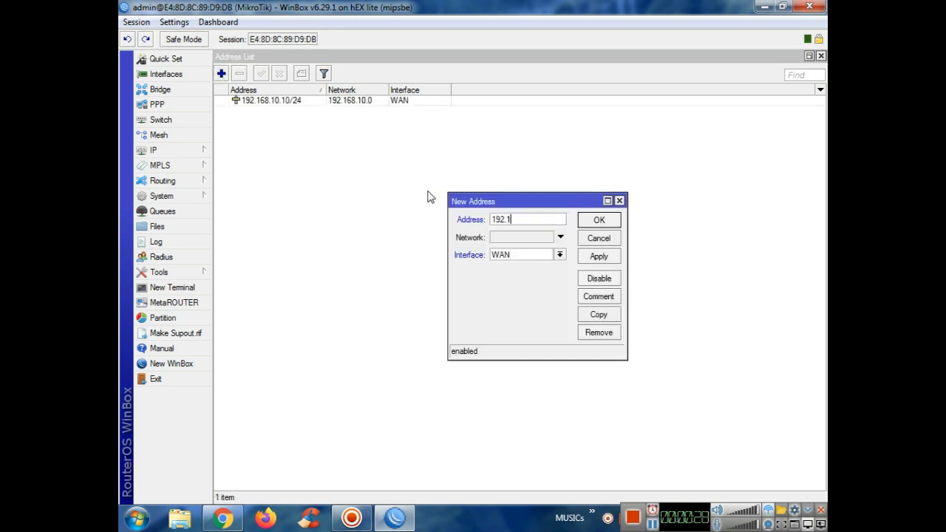
{"action": "type", "text": "68.20"}
{"action": "left_click", "coordinate": [520, 255]}
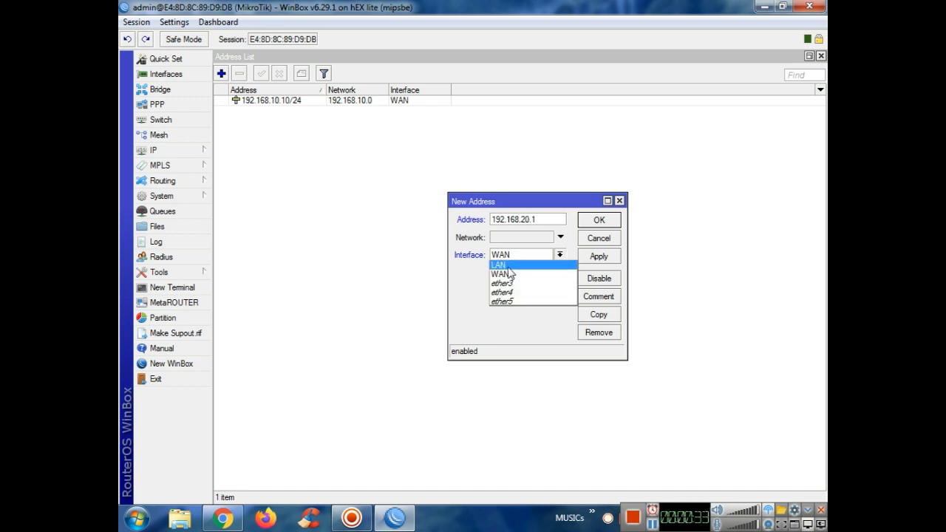
{"action": "left_click", "coordinate": [508, 269]}
{"action": "left_click", "coordinate": [598, 257]}
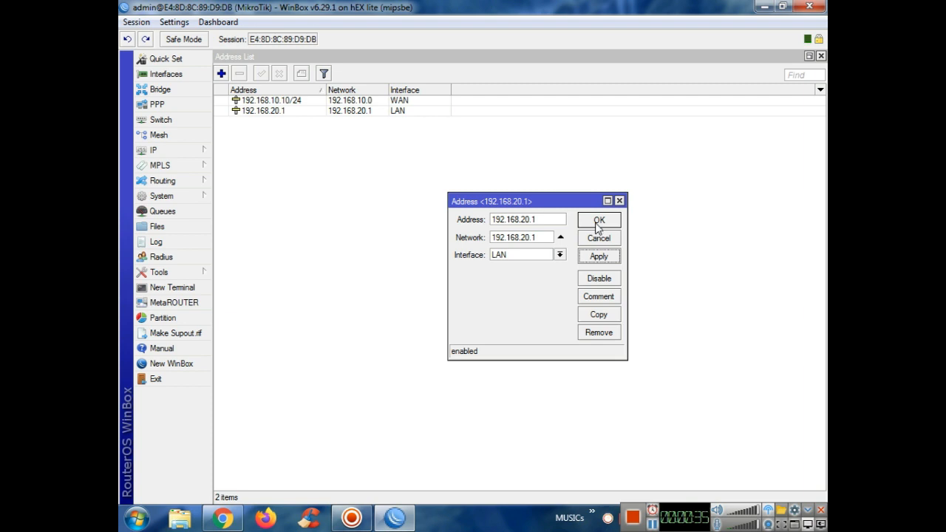
{"action": "left_click", "coordinate": [598, 222]}
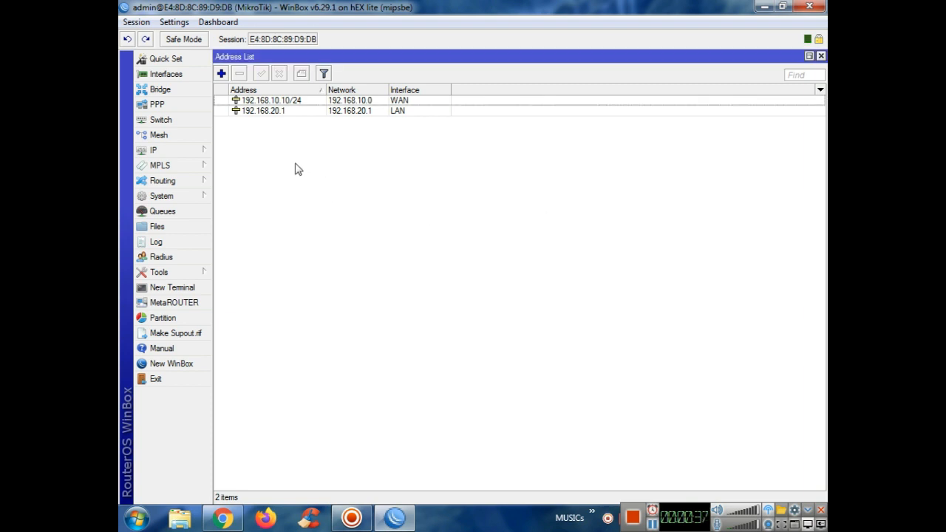
Change the LAN interface's address to 192.168.20.1/24 and close the address list.
{"action": "double_click", "coordinate": [285, 111]}
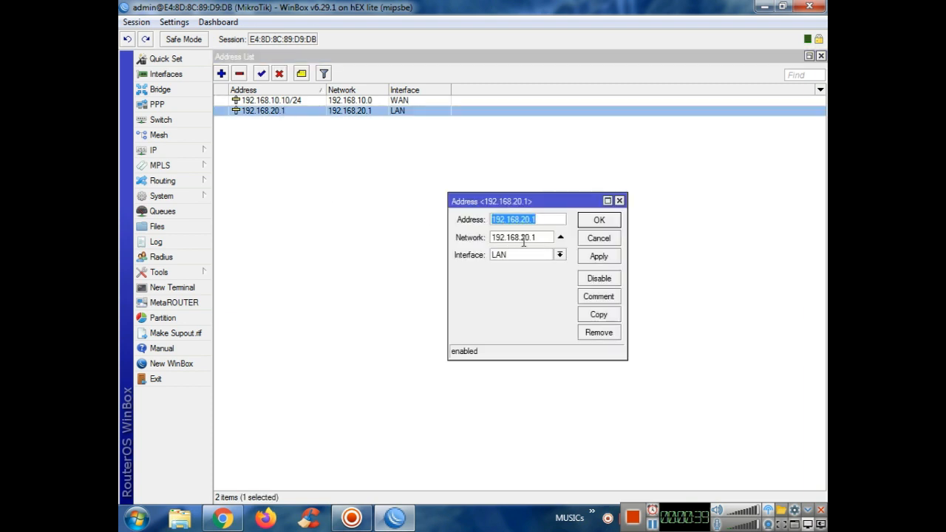
{"action": "left_click", "coordinate": [545, 215]}
{"action": "type", "text": "/24"}
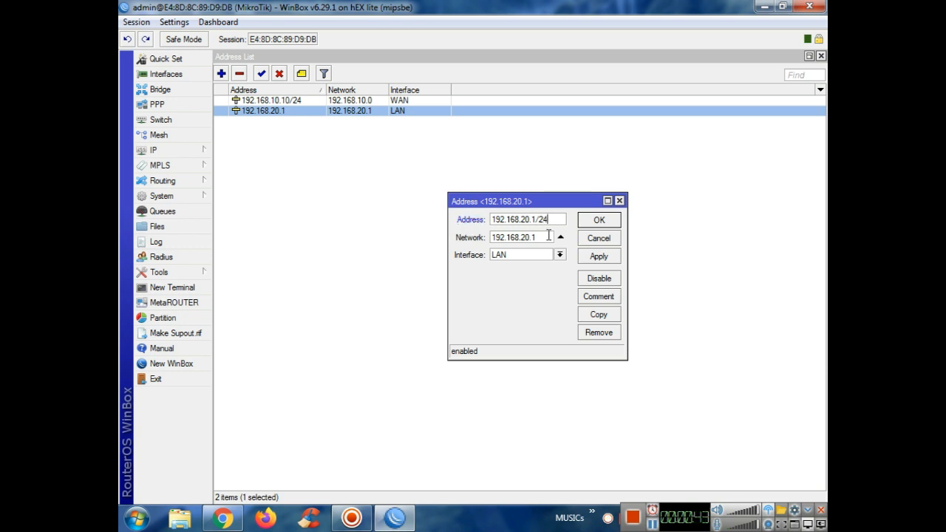
{"action": "key", "text": "Return"}
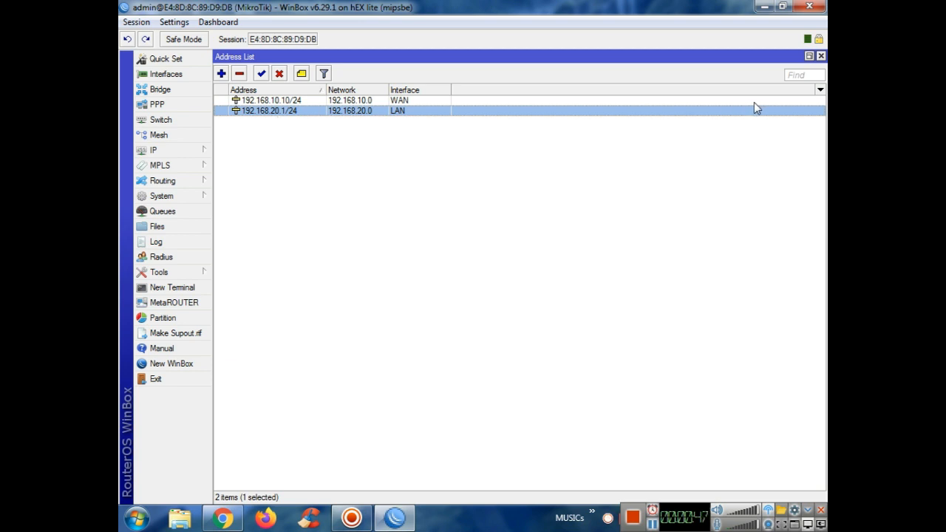
{"action": "left_click", "coordinate": [820, 57]}
Add a default route for destination 0.0.0.0/0 through gateway 192.168.10.1 and close the route list.
{"action": "left_click", "coordinate": [177, 151]}
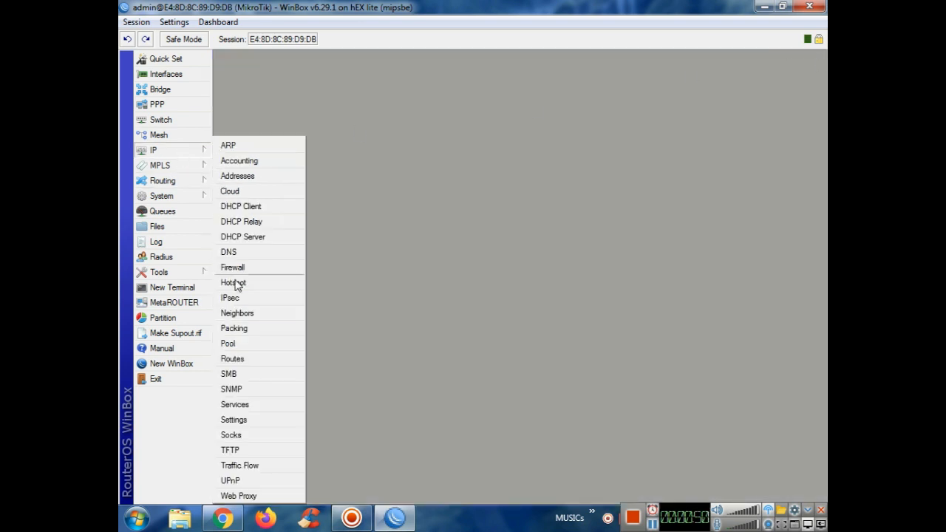
{"action": "left_click", "coordinate": [234, 359]}
{"action": "left_click", "coordinate": [296, 201]}
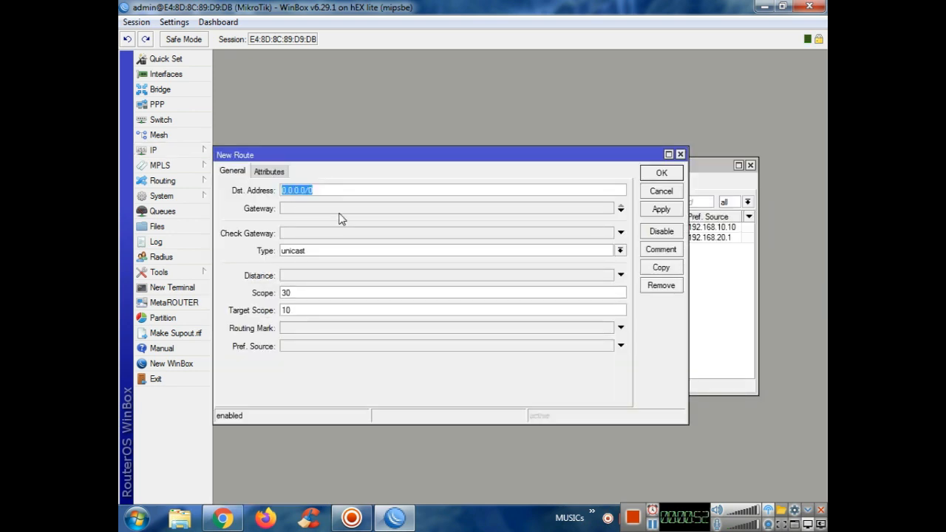
{"action": "left_click", "coordinate": [343, 208]}
{"action": "type", "text": "192.168.10"}
{"action": "left_click", "coordinate": [661, 209]}
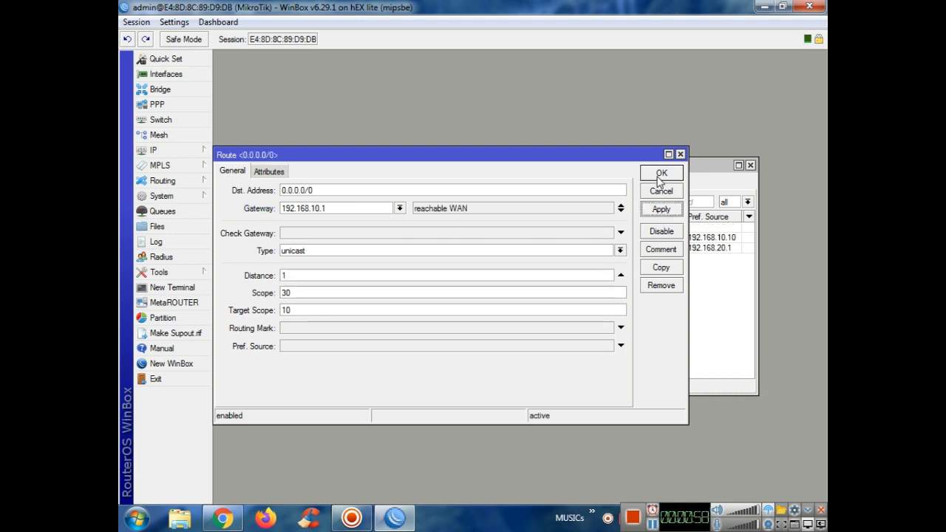
{"action": "left_click", "coordinate": [661, 173]}
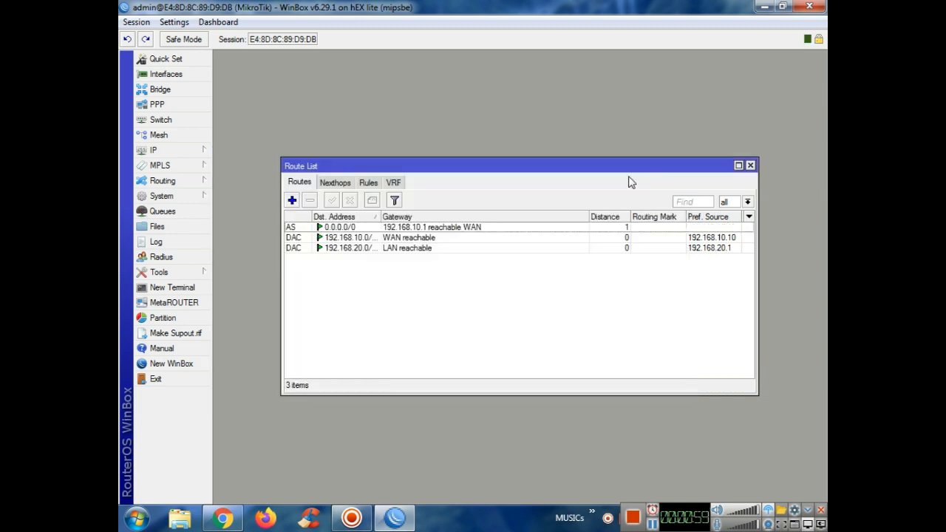
{"action": "left_click", "coordinate": [749, 166]}
Set the DNS server to 192.168.10.1 and allow remote requests.
{"action": "left_click", "coordinate": [184, 151]}
{"action": "left_click", "coordinate": [241, 252]}
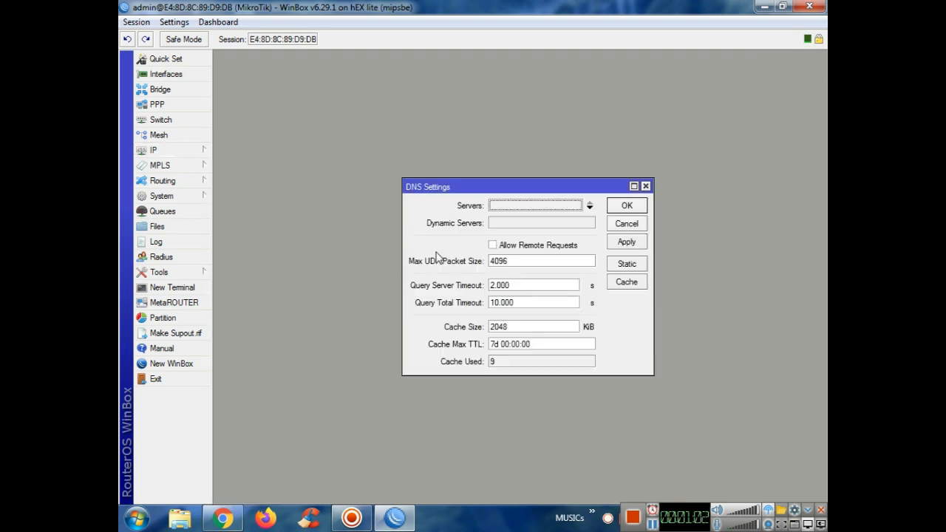
{"action": "left_click", "coordinate": [527, 205]}
{"action": "type", "text": "192.168.10.1"}
{"action": "left_click", "coordinate": [526, 246]}
{"action": "left_click", "coordinate": [635, 243]}
{"action": "left_click", "coordinate": [627, 207]}
Create a firewall NAT rule on the srcnat chain with source address 192.168.20.0/24.
{"action": "left_click", "coordinate": [177, 152]}
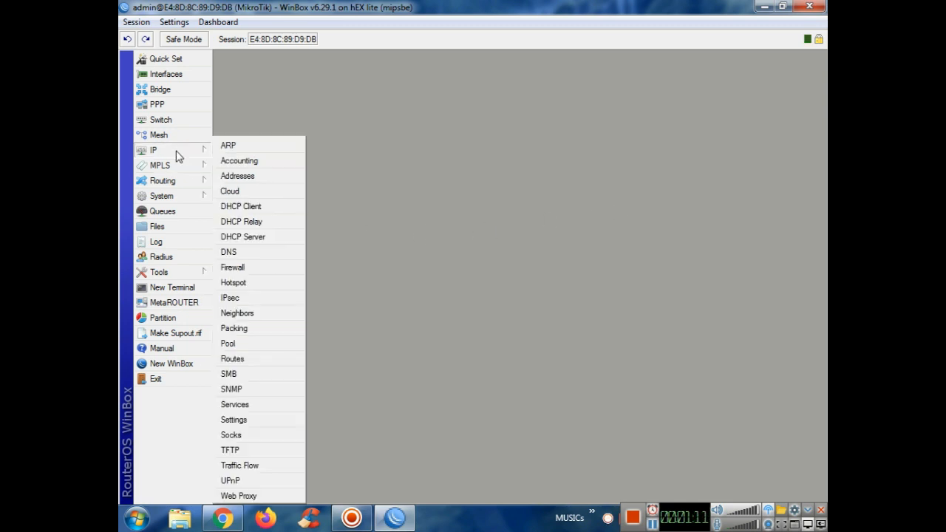
{"action": "left_click", "coordinate": [258, 267]}
{"action": "left_click", "coordinate": [223, 90]}
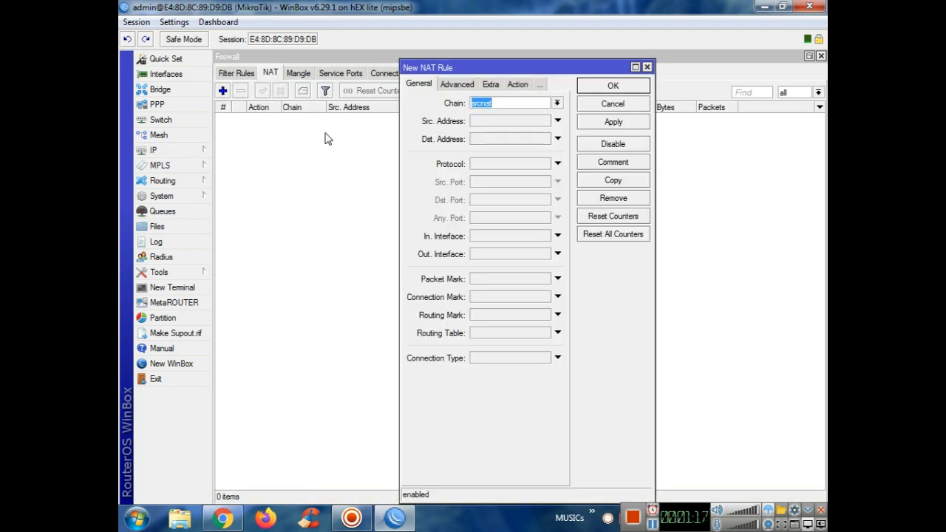
{"action": "left_click", "coordinate": [489, 123]}
{"action": "type", "text": "1"}
{"action": "type", "text": "92.168"}
{"action": "type", "text": ".1"}
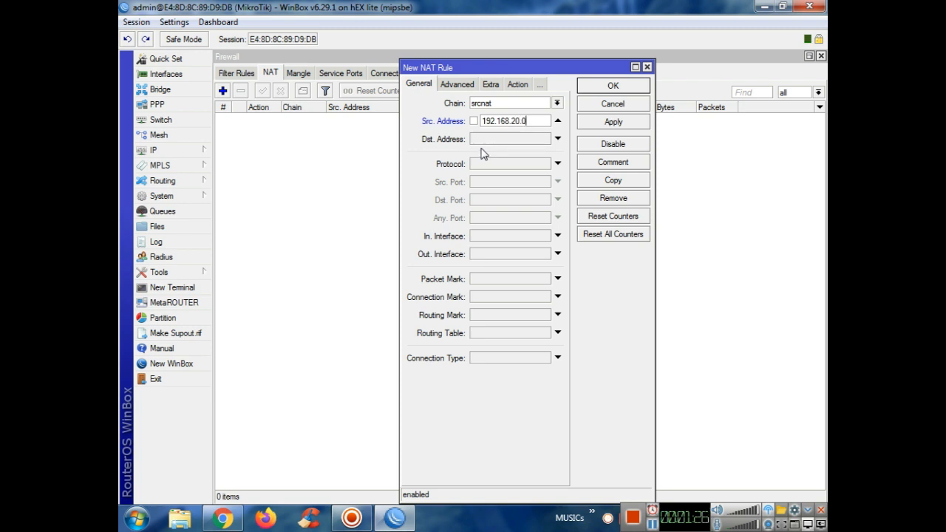
{"action": "type", "text": "24"}
Set the new NAT rule's action to masquerade, save the rule and close the firewall window.
{"action": "left_click", "coordinate": [489, 85]}
{"action": "left_click", "coordinate": [487, 86]}
{"action": "left_click", "coordinate": [482, 108]}
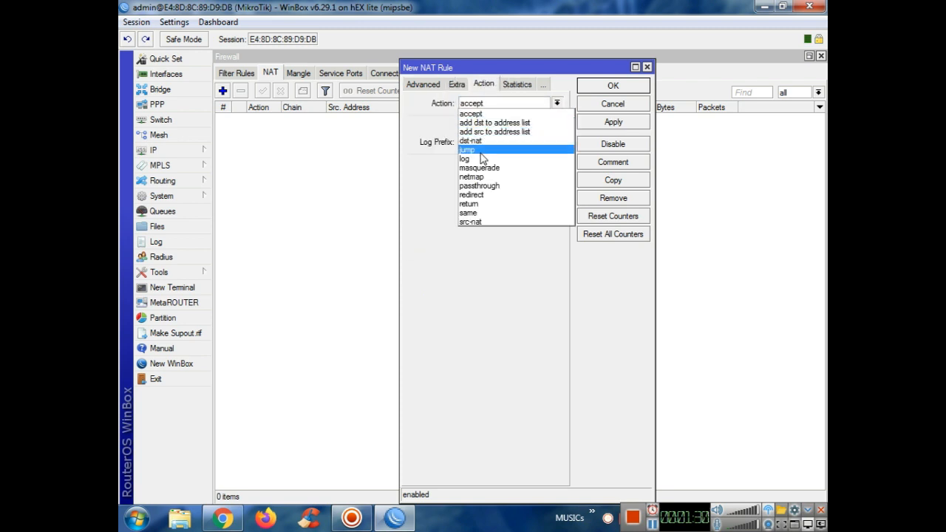
{"action": "left_click", "coordinate": [480, 168]}
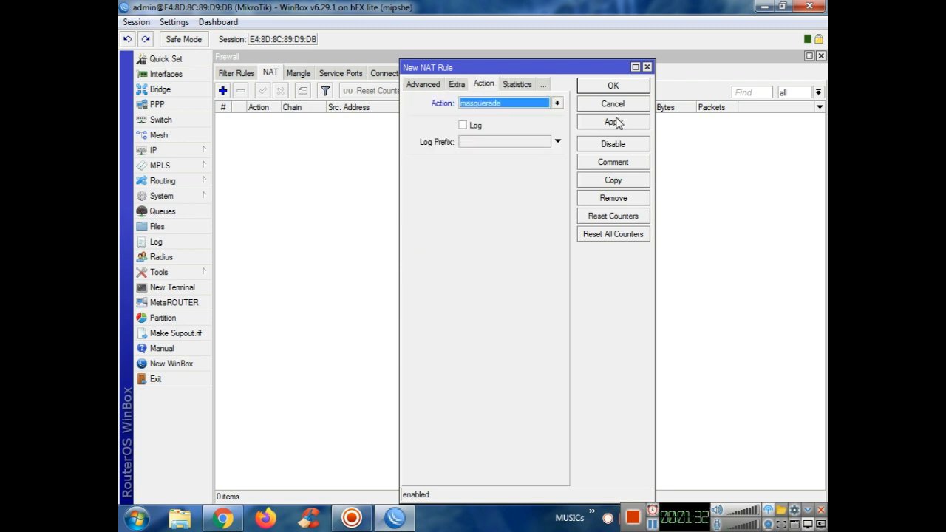
{"action": "left_click", "coordinate": [616, 122]}
{"action": "left_click", "coordinate": [613, 86]}
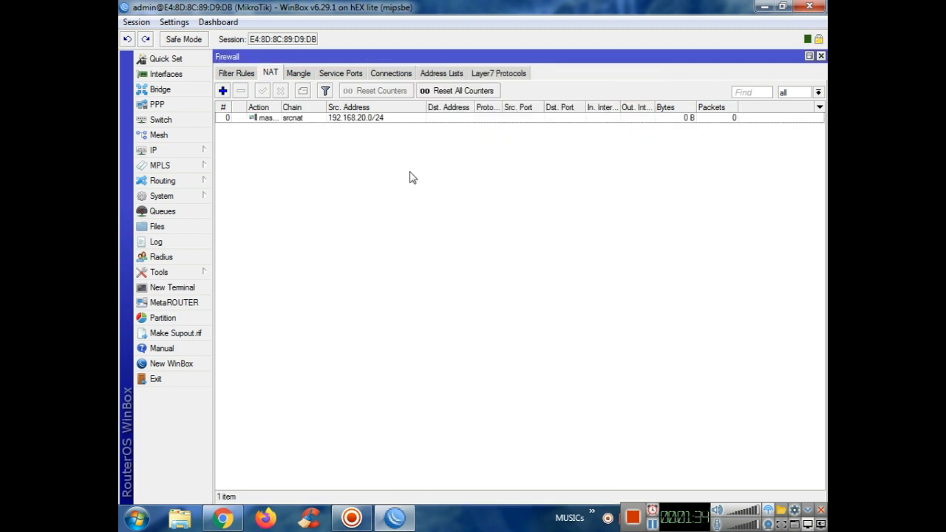
{"action": "left_click", "coordinate": [820, 56]}
Open the simple queue list, view the burst queue example image from the desktop, and return to WinBox.
{"action": "left_click", "coordinate": [184, 213]}
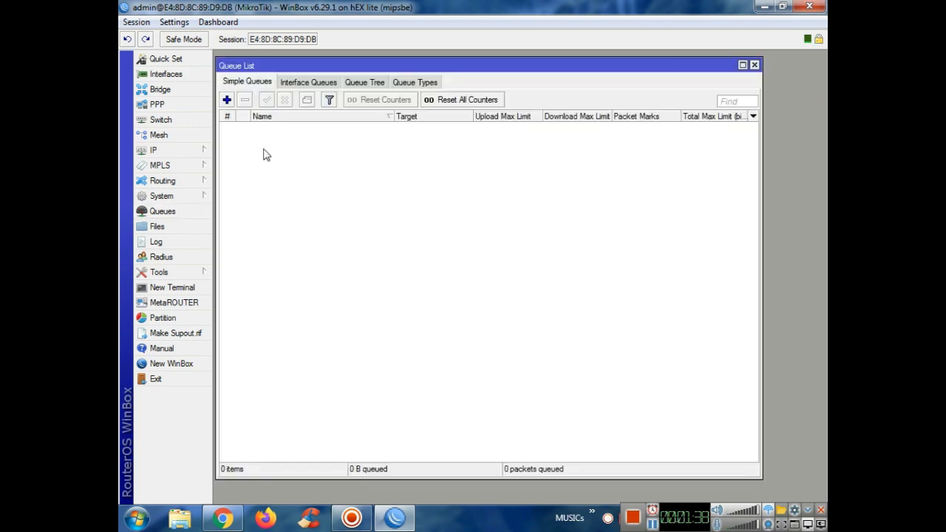
{"action": "left_click", "coordinate": [394, 518]}
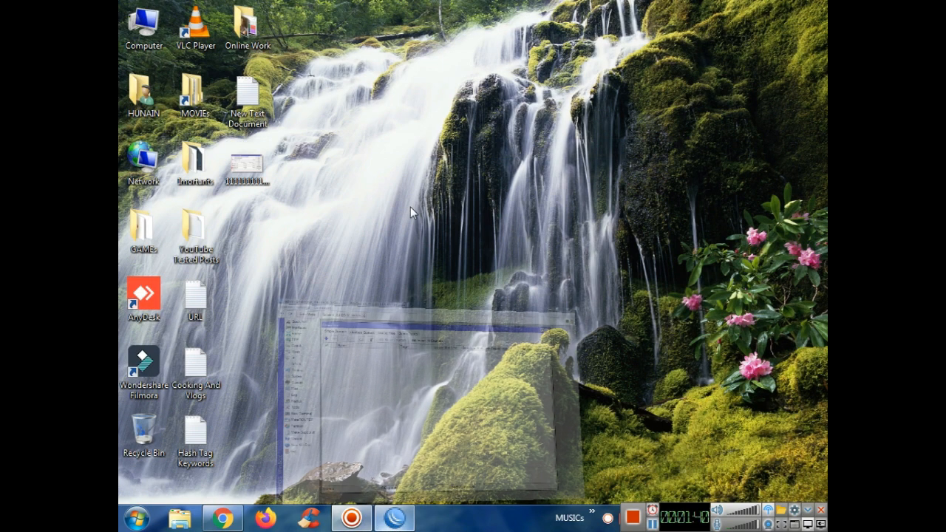
{"action": "double_click", "coordinate": [247, 173]}
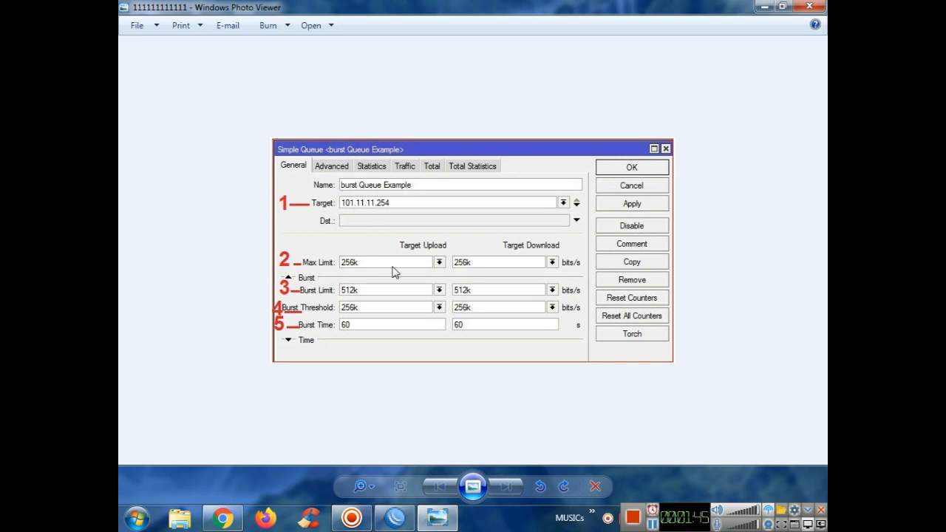
{"action": "left_click", "coordinate": [437, 518]}
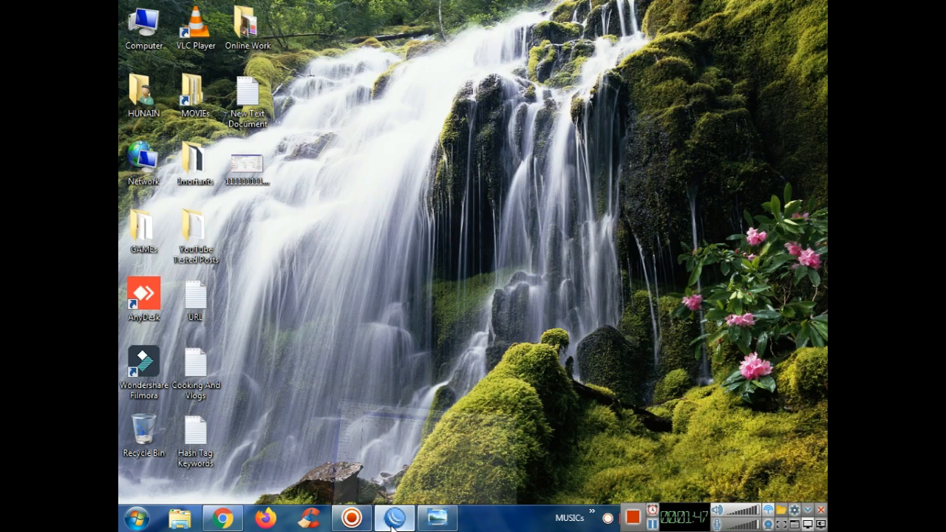
{"action": "left_click", "coordinate": [394, 517]}
Create a simple queue named "Brust Speed" with target 192.168.20.0/24.
{"action": "left_click", "coordinate": [227, 99]}
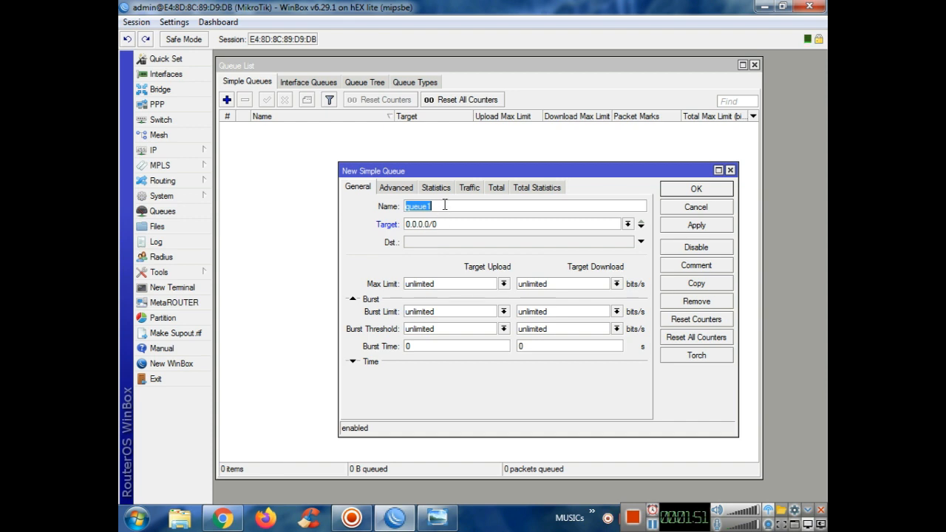
{"action": "type", "text": "Brust Ever"}
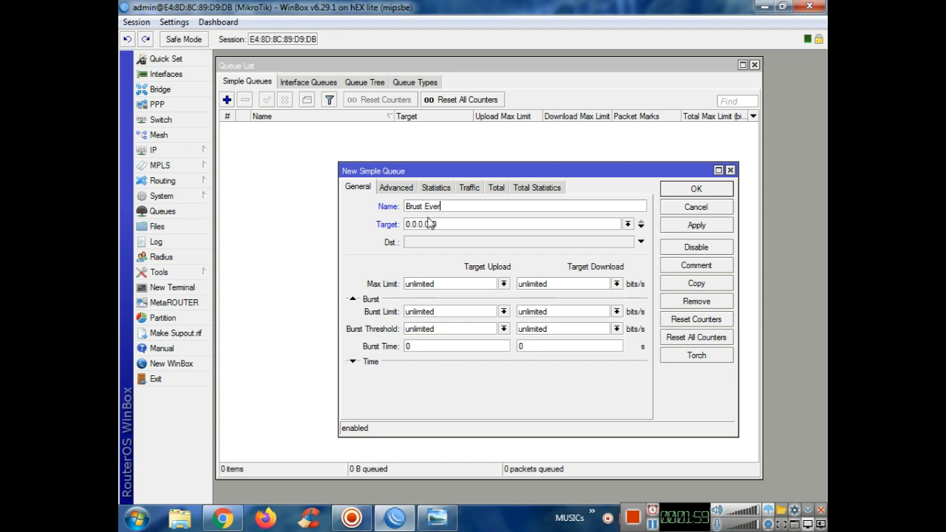
{"action": "key", "text": "BackSpace"}
{"action": "key", "text": "BackSpace"}
{"action": "type", "text": "Speed"}
{"action": "key", "text": "ctrl+a"}
{"action": "type", "text": "1"}
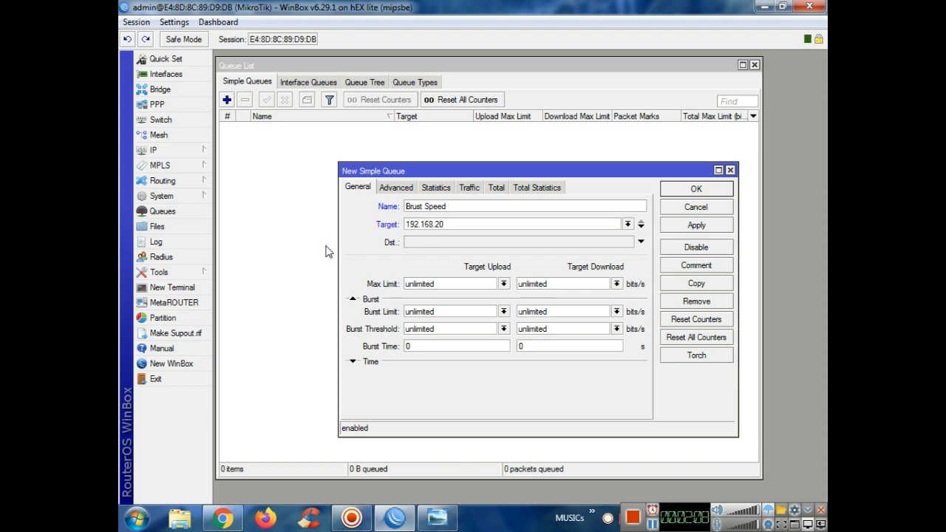
{"action": "type", "text": "92.168.20.0/24"}
Set the queue's max limit to 1M for both upload and download.
{"action": "left_click_drag", "start_coordinate": [443, 283], "coordinate": [375, 288]}
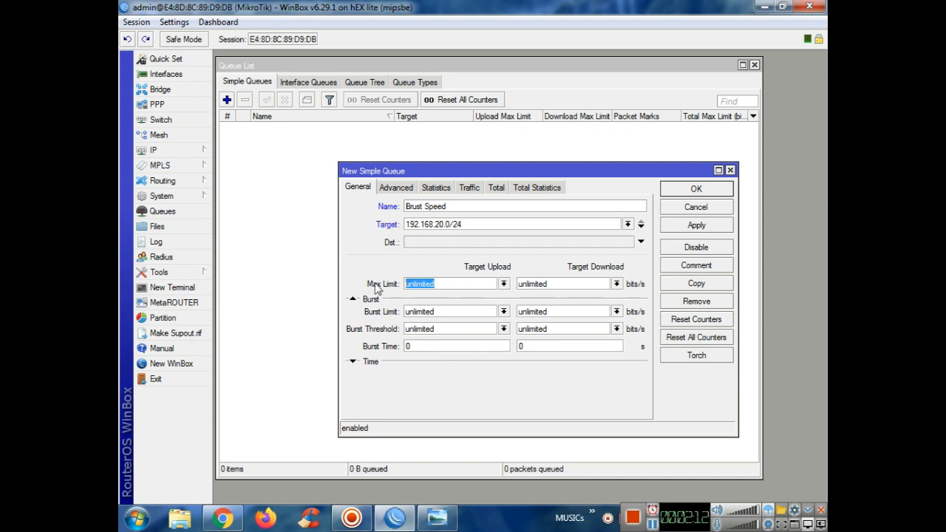
{"action": "left_click", "coordinate": [504, 284]}
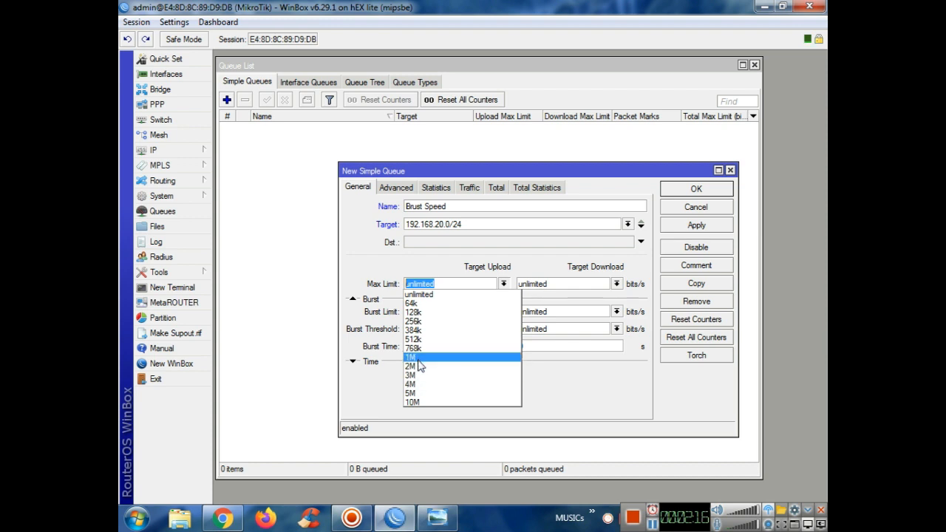
{"action": "left_click", "coordinate": [418, 358]}
{"action": "left_click", "coordinate": [616, 284]}
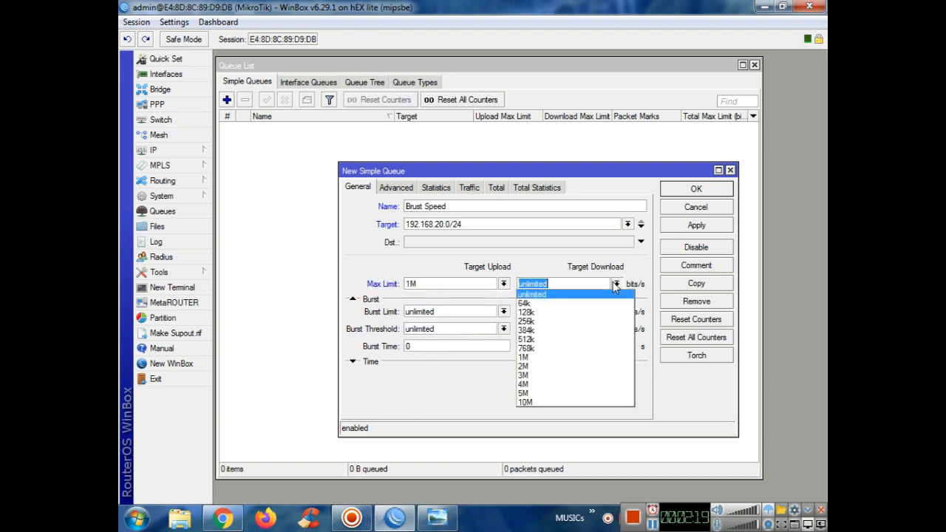
{"action": "left_click", "coordinate": [529, 358]}
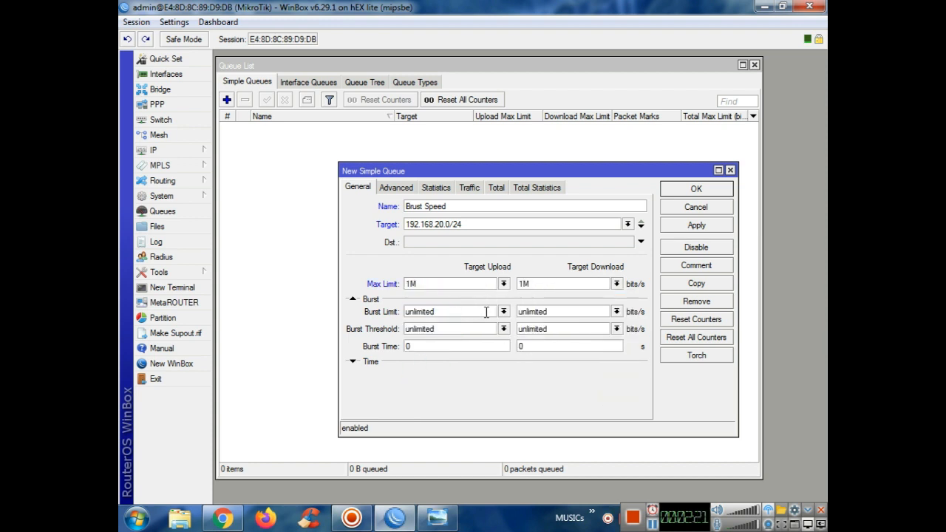
Set the queue's burst limit to 5M for both upload and download.
{"action": "left_click", "coordinate": [503, 311]}
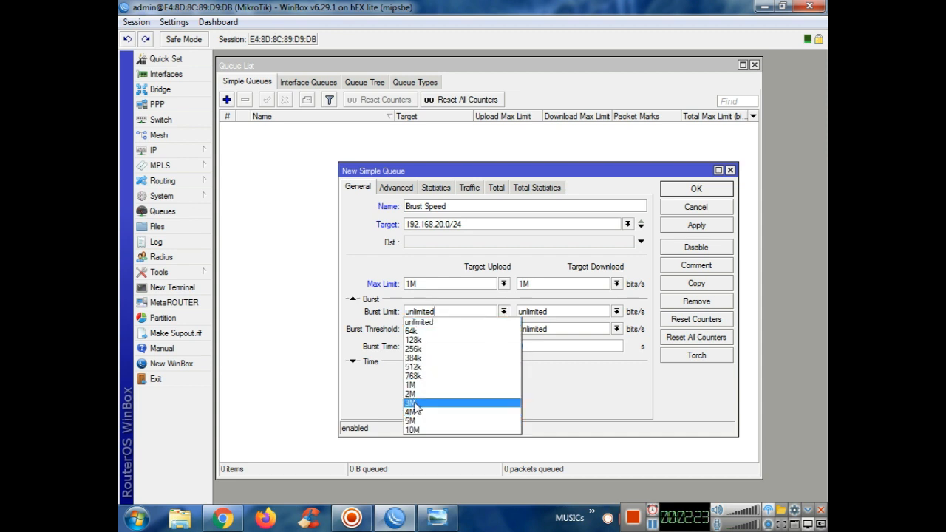
{"action": "left_click", "coordinate": [432, 420]}
{"action": "left_click", "coordinate": [605, 316]}
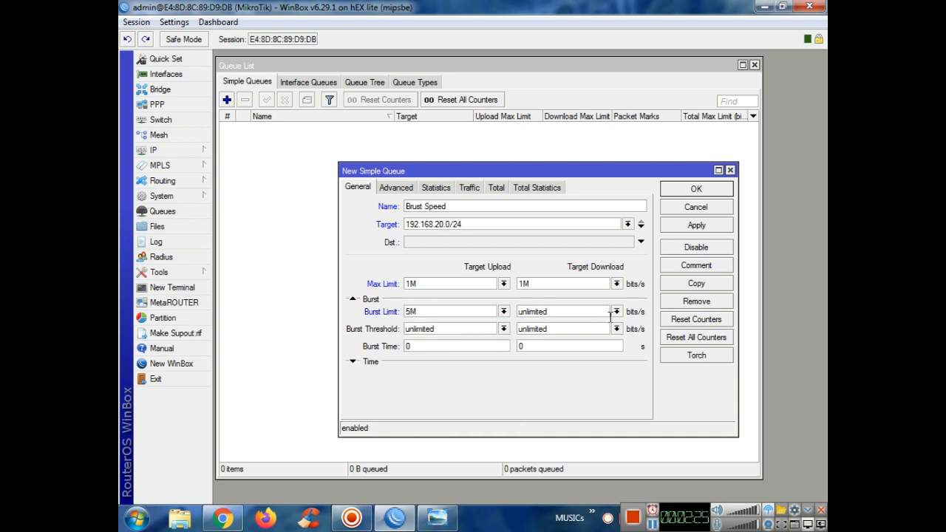
{"action": "left_click", "coordinate": [616, 311]}
{"action": "left_click", "coordinate": [527, 420]}
Set the queue's burst threshold to 1M for both upload and download.
{"action": "left_click", "coordinate": [504, 329]}
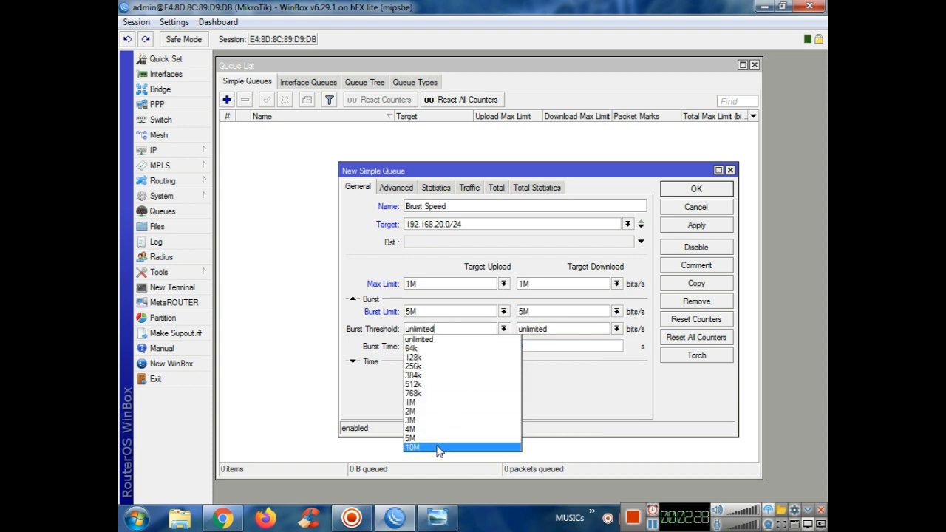
{"action": "left_click", "coordinate": [416, 402]}
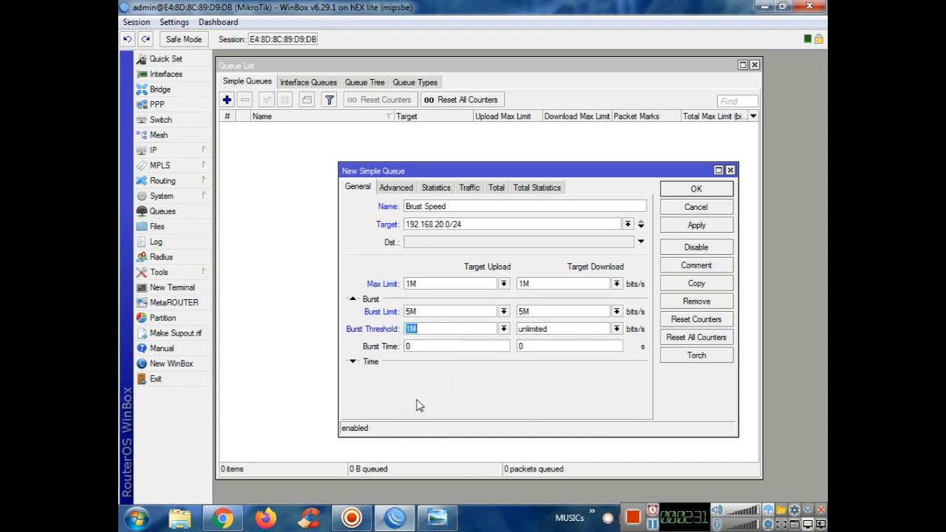
{"action": "left_click", "coordinate": [602, 329]}
{"action": "left_click", "coordinate": [618, 329]}
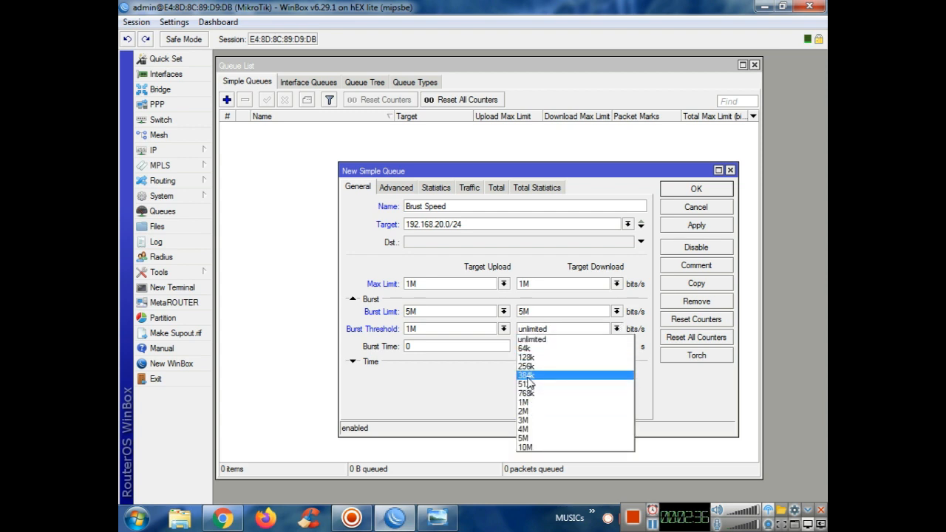
{"action": "left_click", "coordinate": [524, 403]}
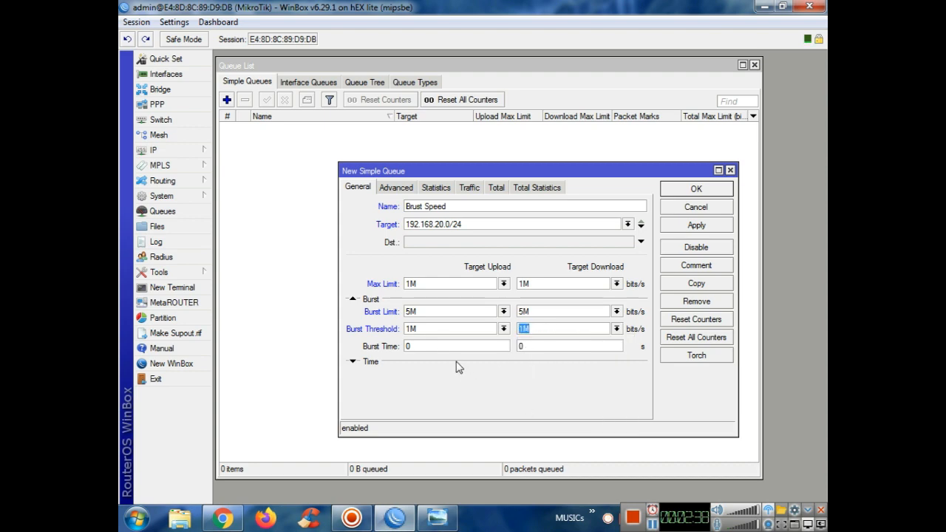
Consult the burst queue example image, set the upload and download burst times to 60 seconds, and save the queue.
{"action": "left_click", "coordinate": [443, 521]}
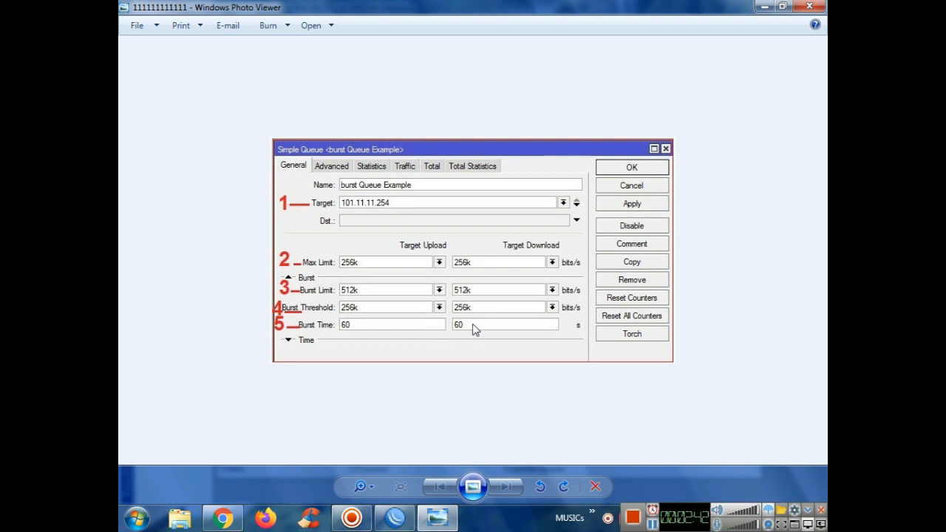
{"action": "left_click", "coordinate": [437, 520]}
{"action": "double_click", "coordinate": [429, 347]}
{"action": "type", "text": "60"}
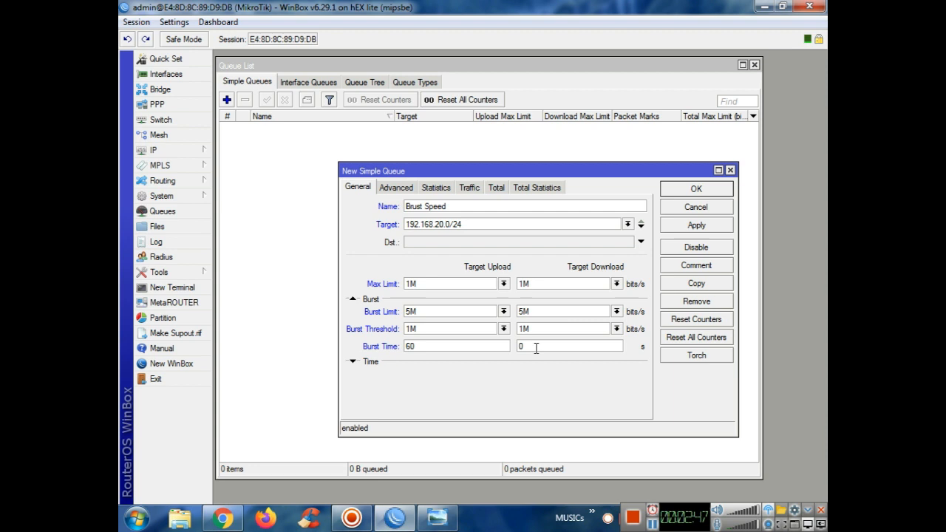
{"action": "double_click", "coordinate": [536, 347]}
{"action": "type", "text": "60"}
{"action": "left_click", "coordinate": [695, 226]}
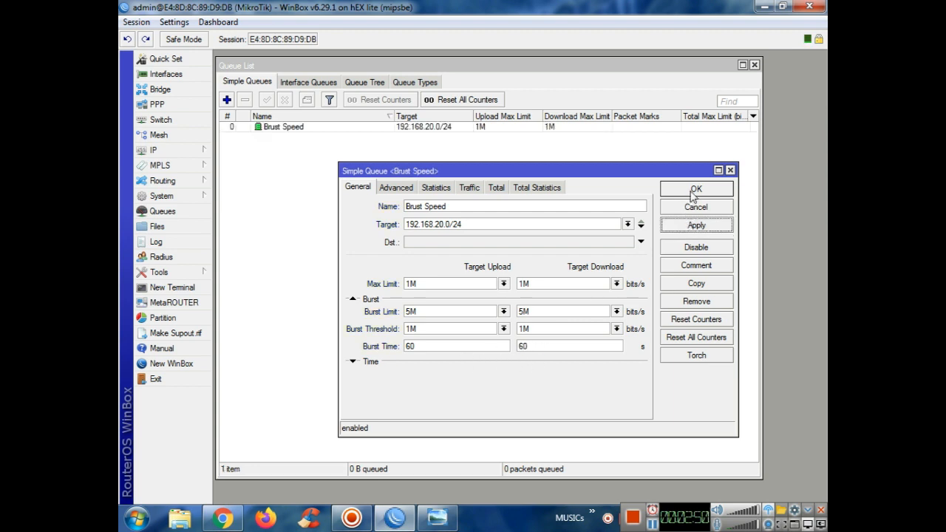
{"action": "left_click", "coordinate": [695, 190]}
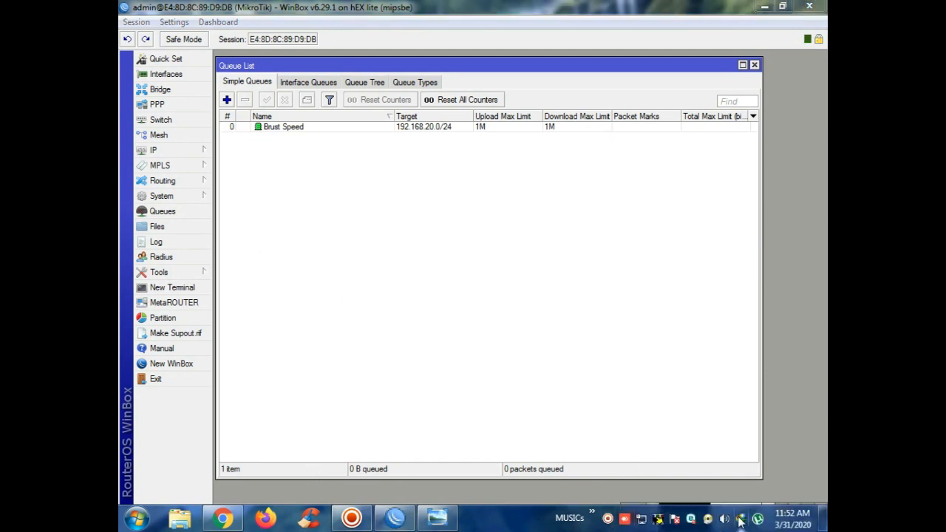
Switch to Internet Download Manager, resume the avg_antivirus_free_setup_offline.exe download, and move its status window clear of the queue list's name column.
{"action": "left_click", "coordinate": [741, 522]}
{"action": "right_click", "coordinate": [553, 223]}
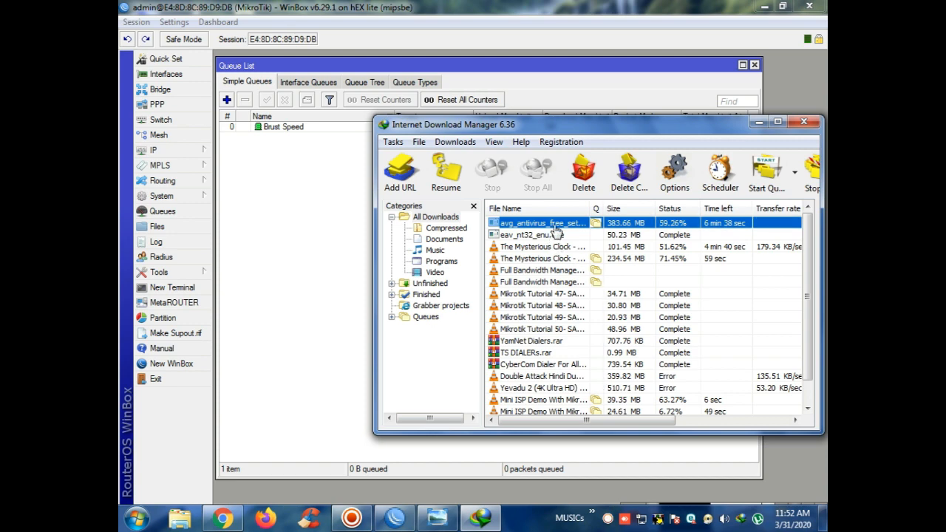
{"action": "left_click", "coordinate": [611, 325]}
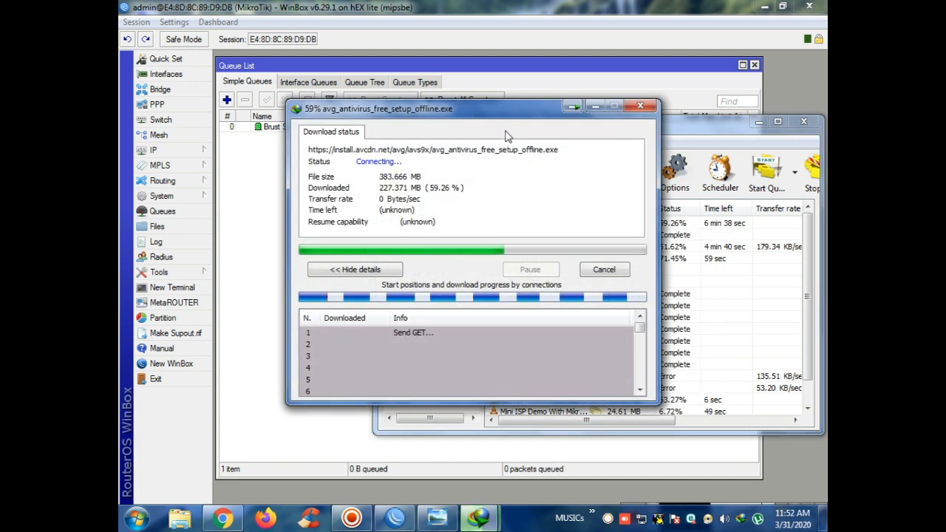
{"action": "left_click_drag", "start_coordinate": [508, 105], "coordinate": [650, 142]}
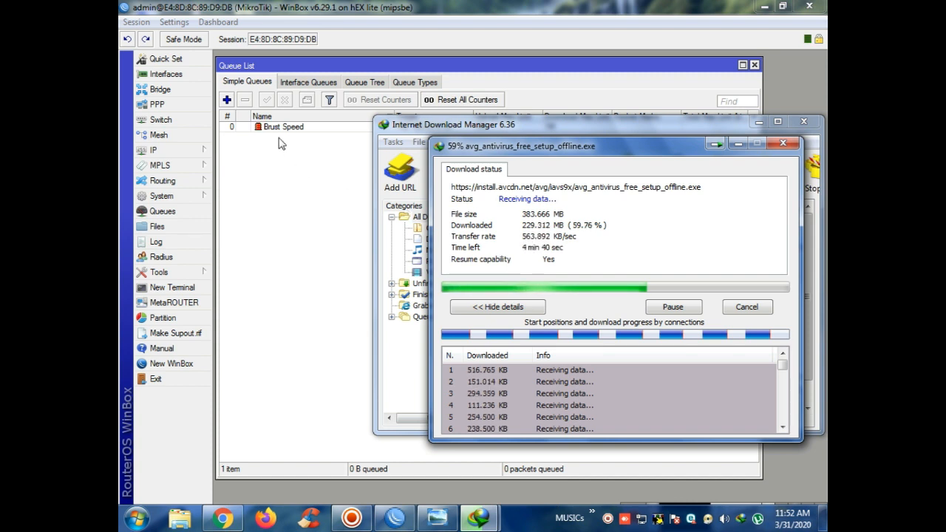
Open the "Brust Speed" queue and display its live traffic rates and graphs.
{"action": "double_click", "coordinate": [352, 130]}
{"action": "left_click", "coordinate": [397, 188]}
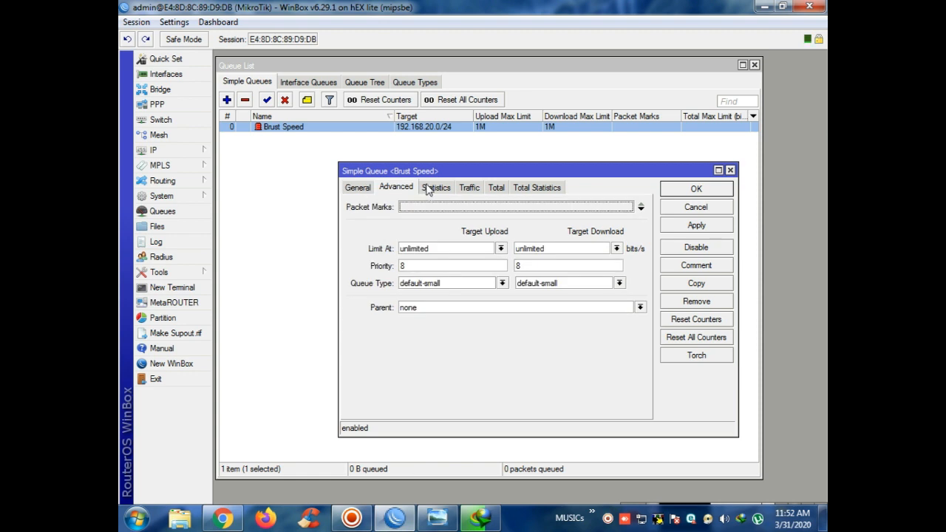
{"action": "left_click", "coordinate": [433, 187]}
{"action": "left_click", "coordinate": [467, 188]}
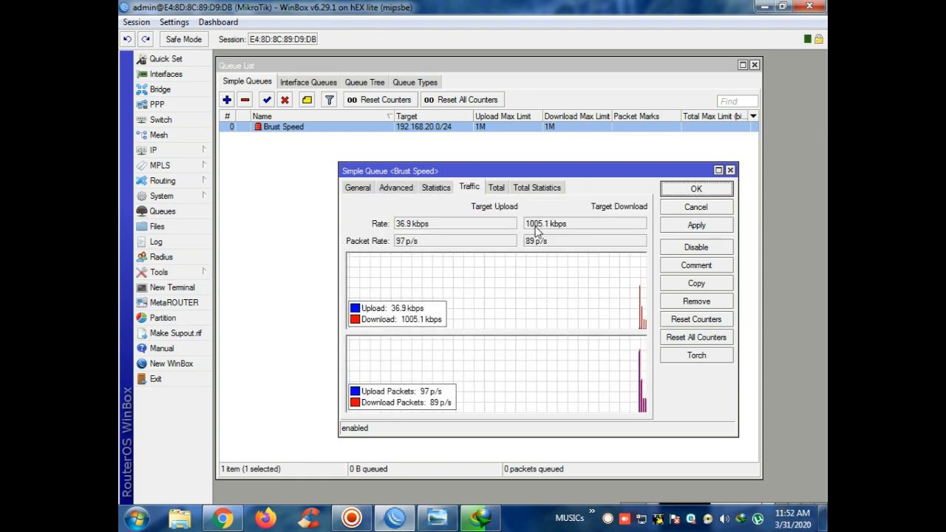
Place the antivirus download's status window below the queue's traffic rates to compare speeds, and stop the download.
{"action": "left_click", "coordinate": [480, 518]}
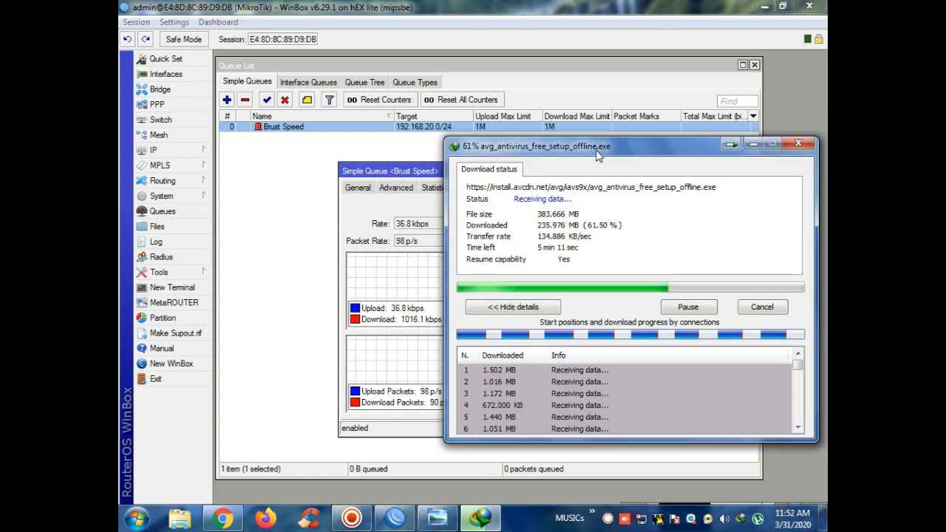
{"action": "left_click_drag", "start_coordinate": [594, 149], "coordinate": [536, 257]}
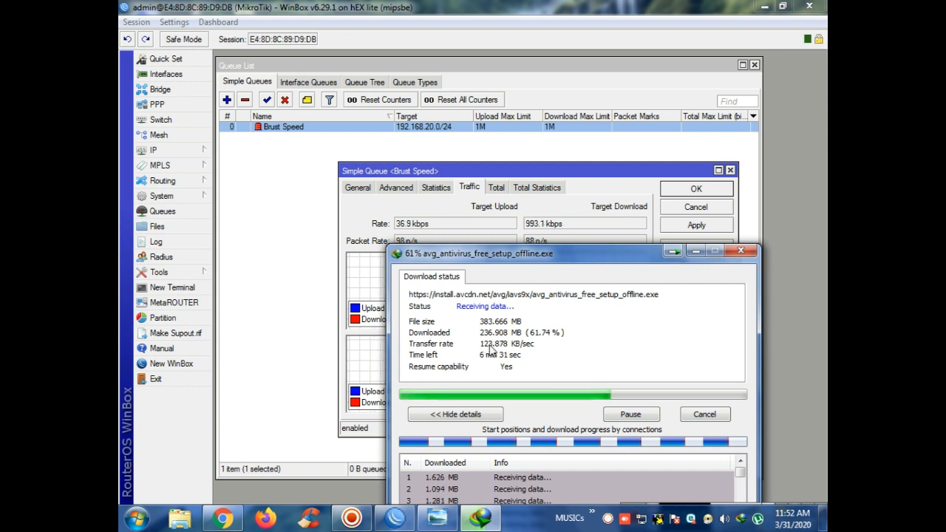
{"action": "left_click", "coordinate": [632, 356]}
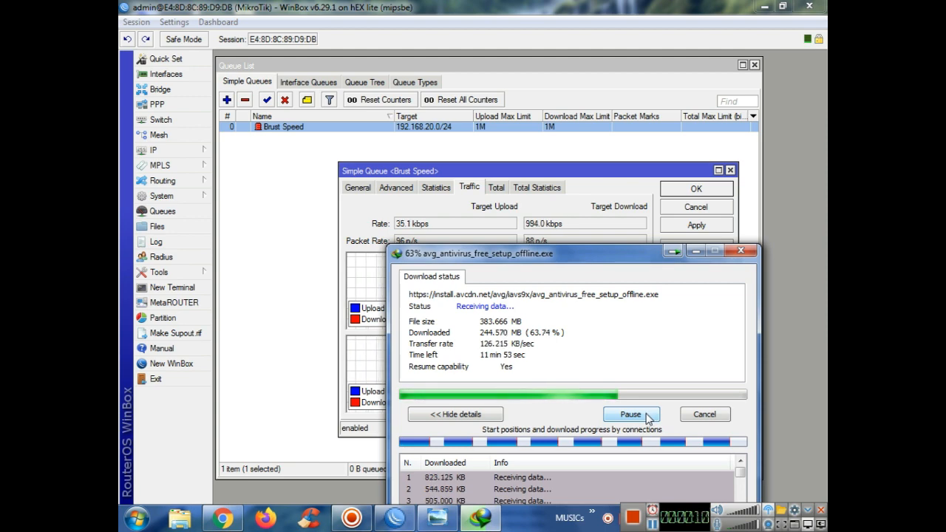
{"action": "left_click", "coordinate": [647, 417]}
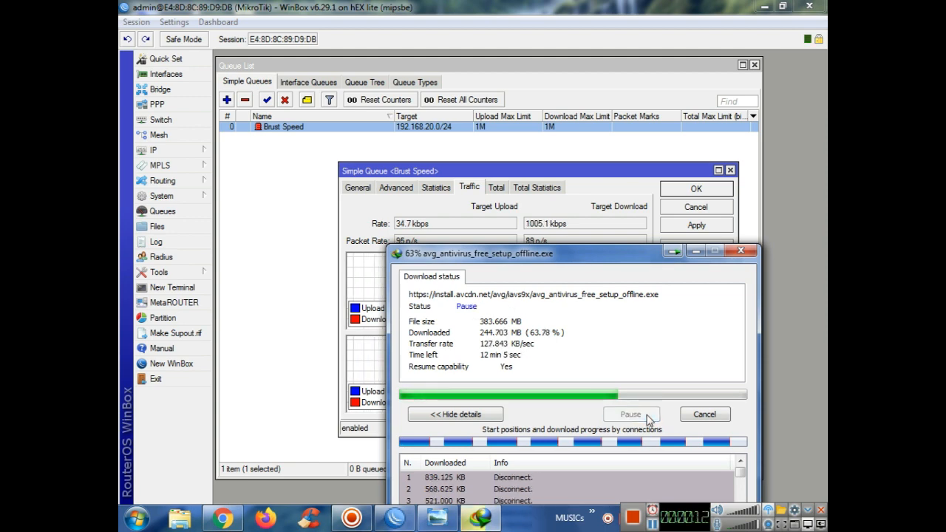
{"action": "left_click", "coordinate": [704, 415]}
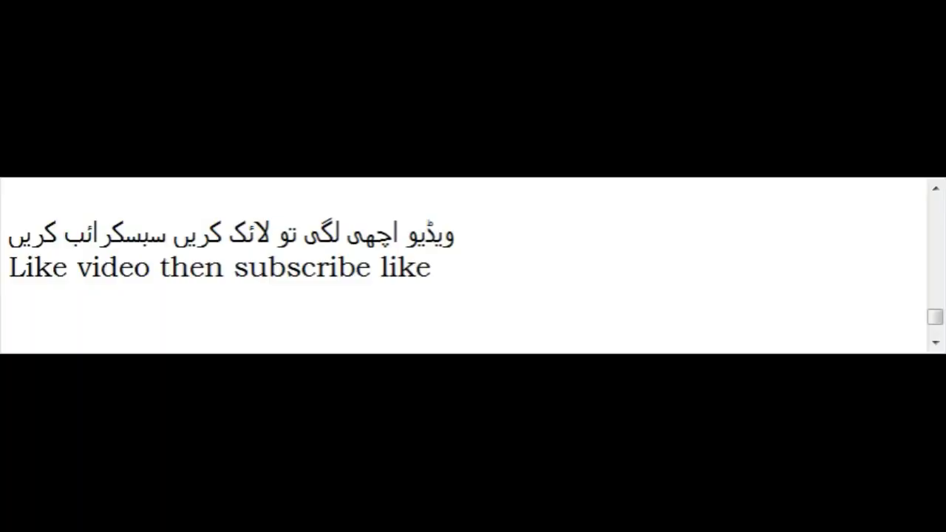